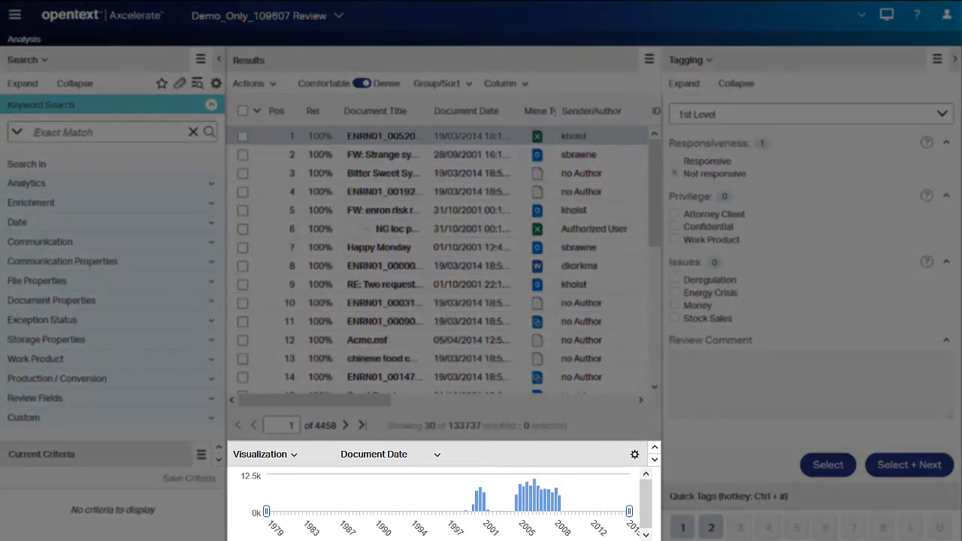
# Show the document Viewer in place of the Visualization and mark the open document for redaction.
pyautogui.click(293, 454)
pyautogui.click(271, 478)
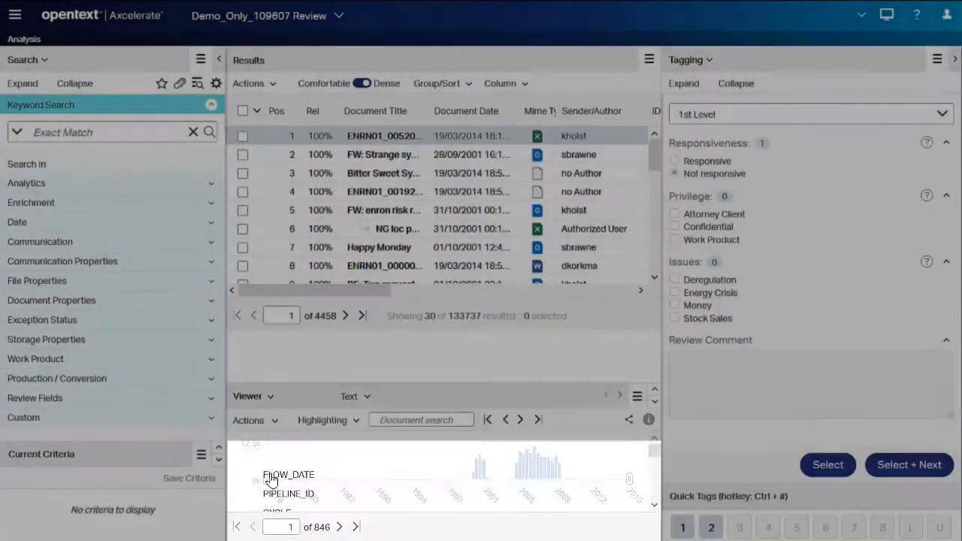
pyautogui.click(270, 371)
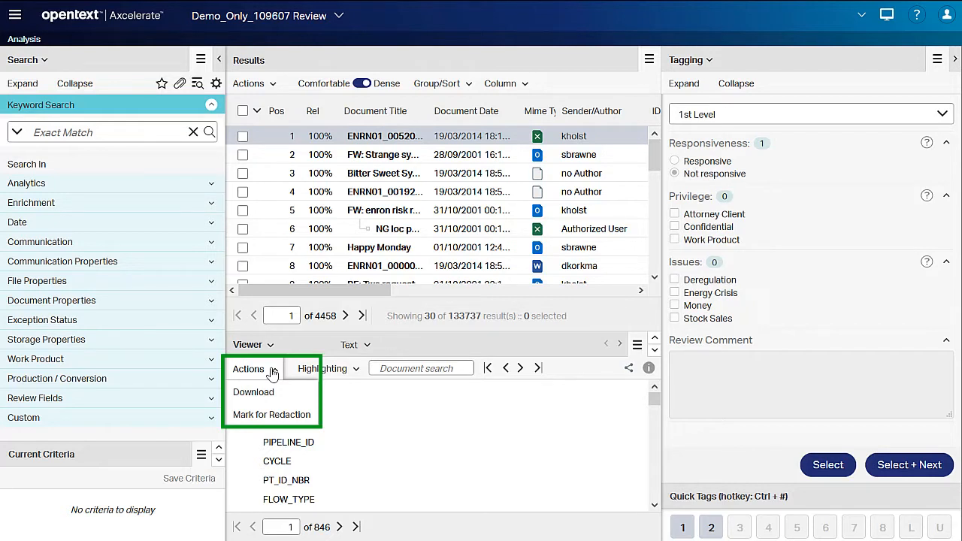
pyautogui.click(269, 417)
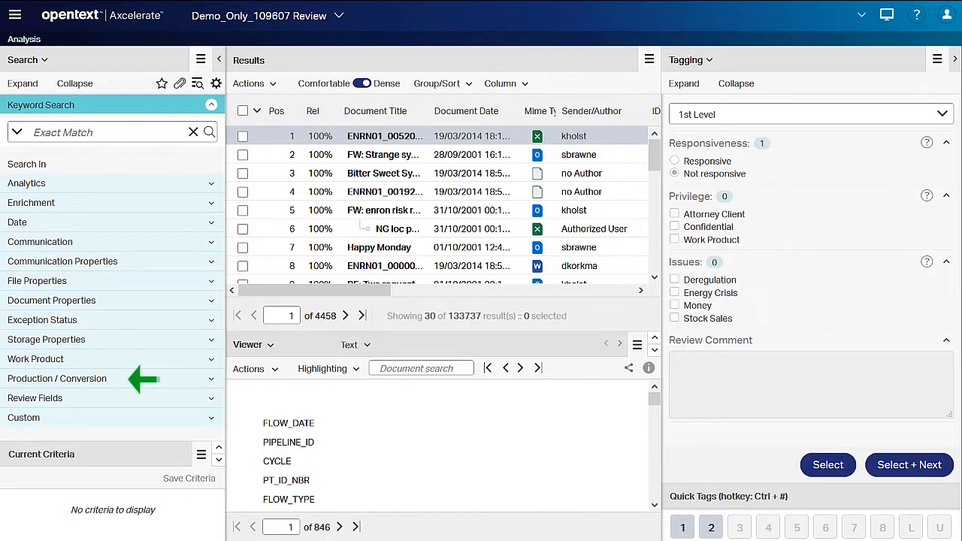
# Filter the documents by the Production / Conversion Redaction field with the value Requires redaction.
pyautogui.click(210, 378)
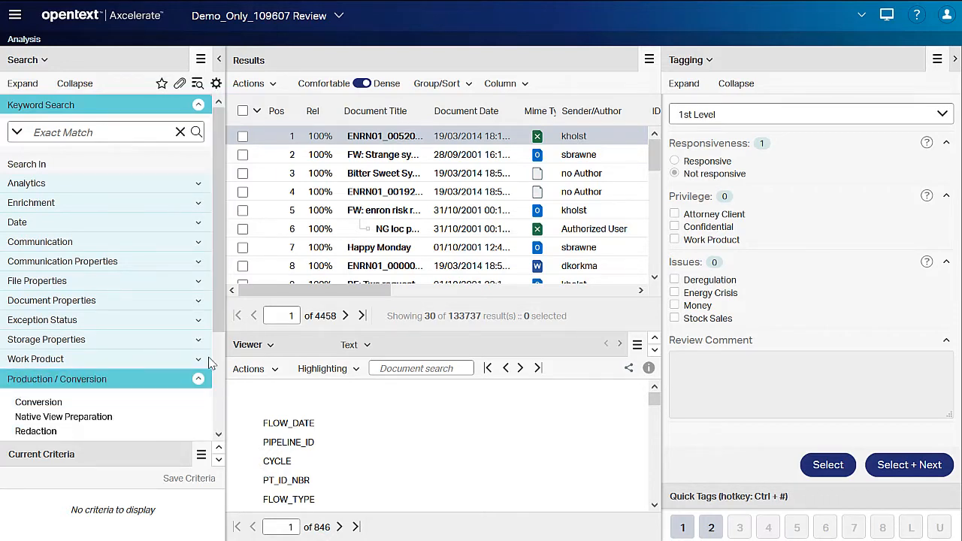
pyautogui.moveTo(216, 320); pyautogui.dragTo(214, 427)
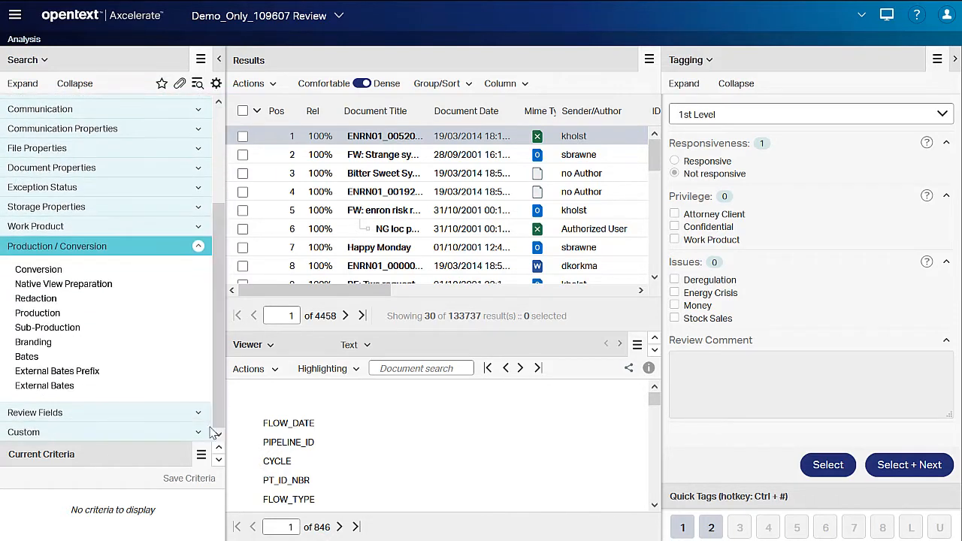
pyautogui.click(47, 300)
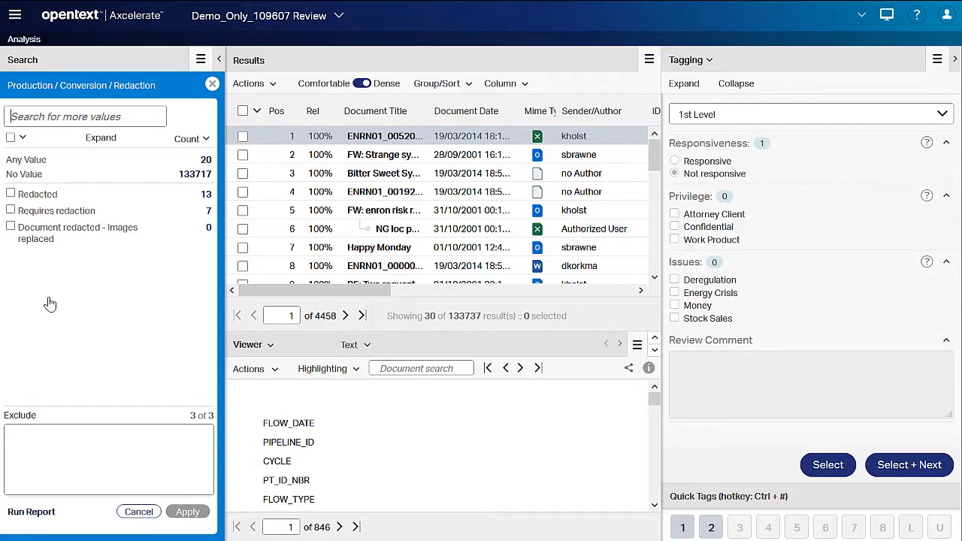
pyautogui.click(11, 211)
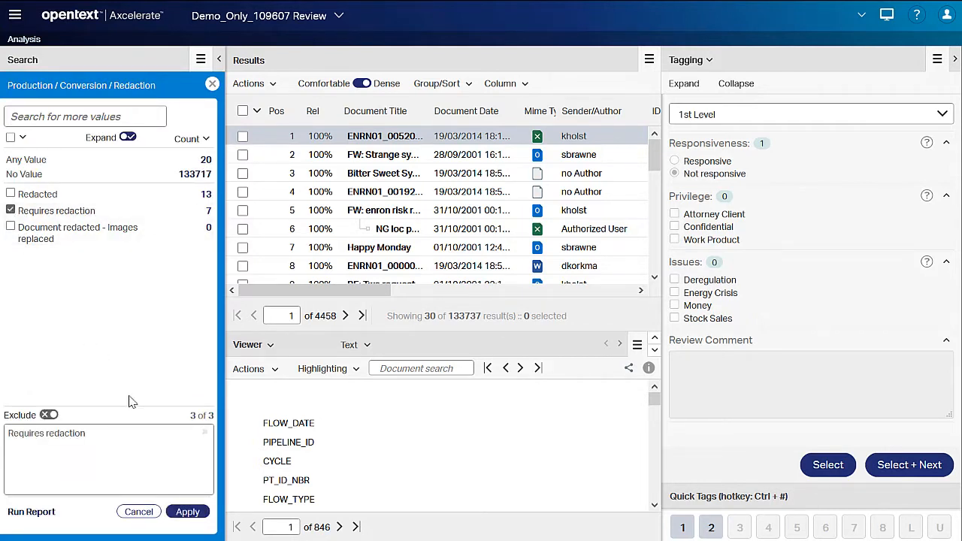
pyautogui.click(187, 511)
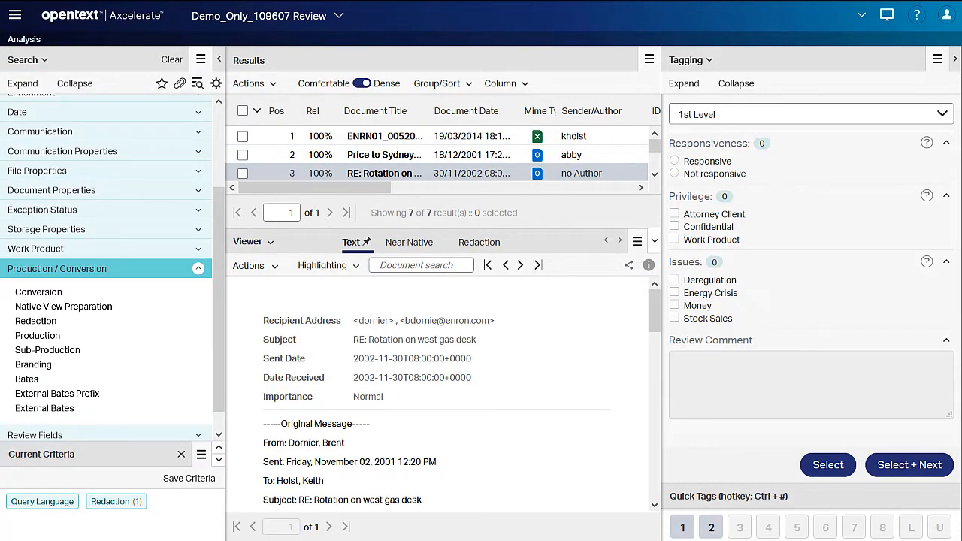
# In the Redaction view, draw a box redaction over the "Going to Galveston" paragraph and advance to the following document.
pyautogui.click(485, 244)
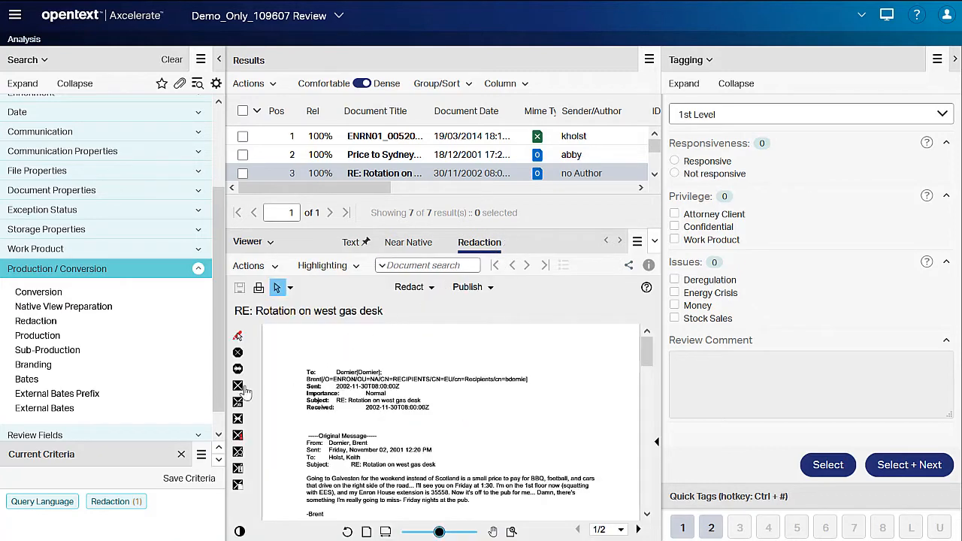
pyautogui.click(238, 387)
pyautogui.scroll(-2, 305, 418)
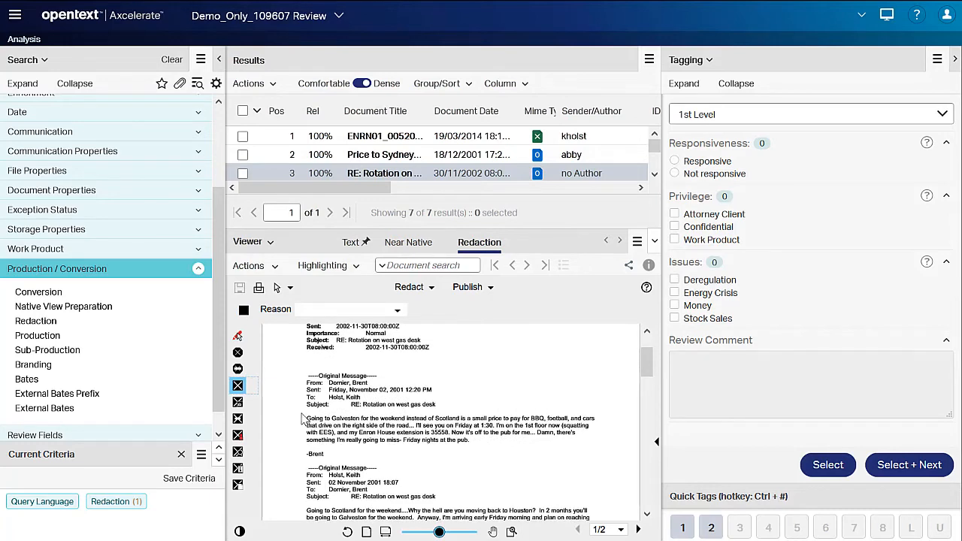
pyautogui.moveTo(303, 414); pyautogui.dragTo(606, 452)
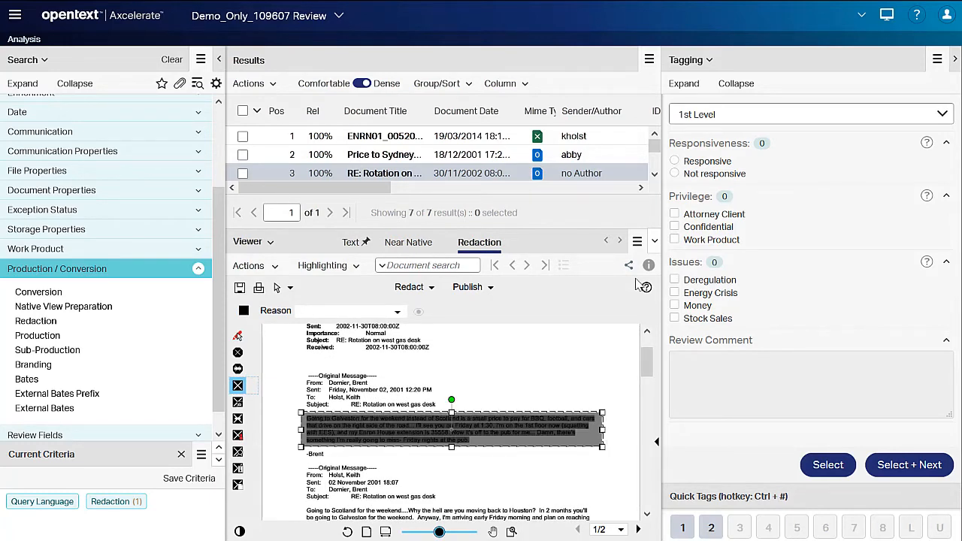
pyautogui.click(620, 243)
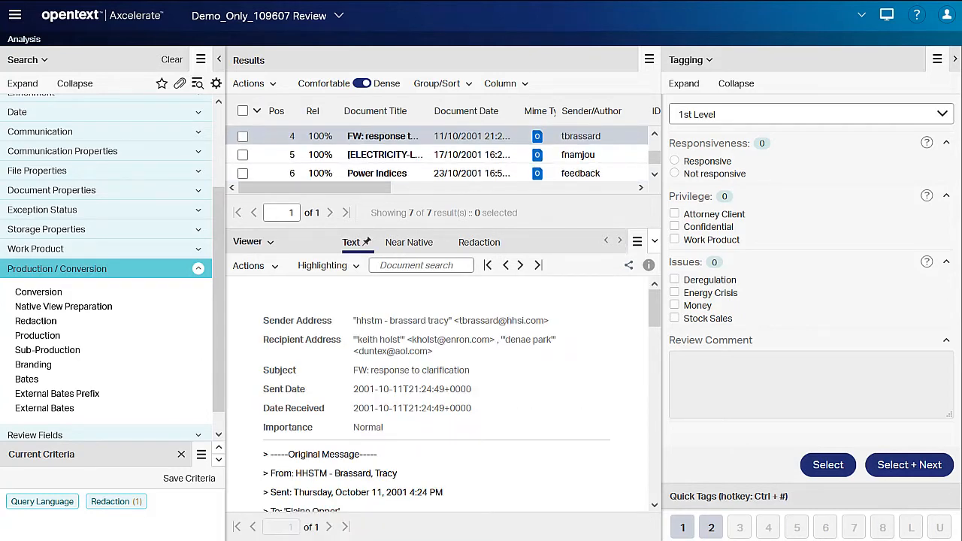
# Search for documents whose Production / Conversion Redaction field has the value Redacted.
pyautogui.click(36, 321)
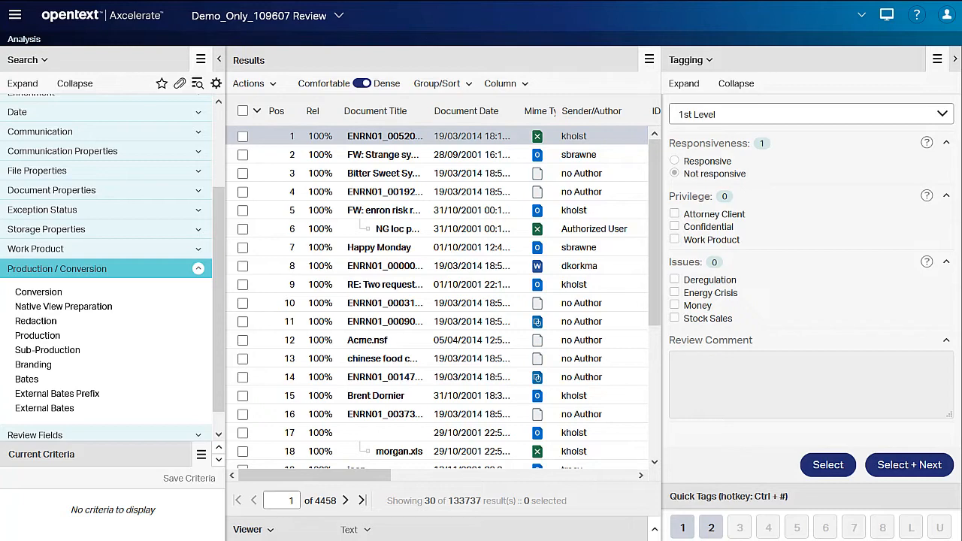
pyautogui.click(54, 321)
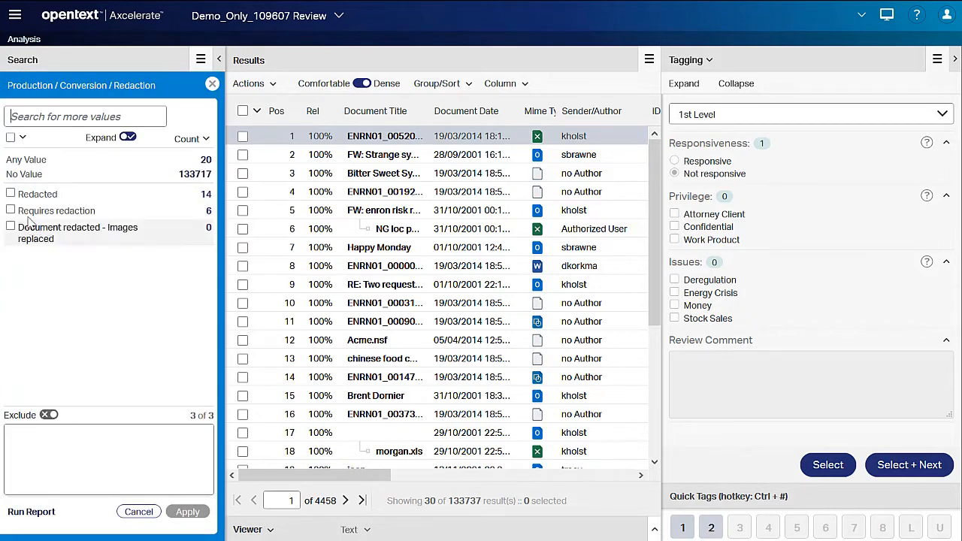
pyautogui.click(10, 194)
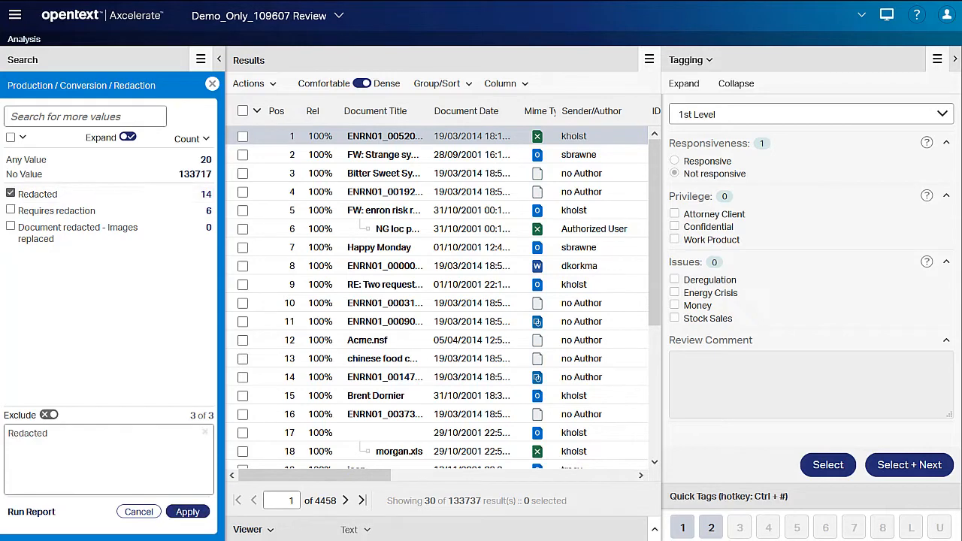
pyautogui.click(188, 512)
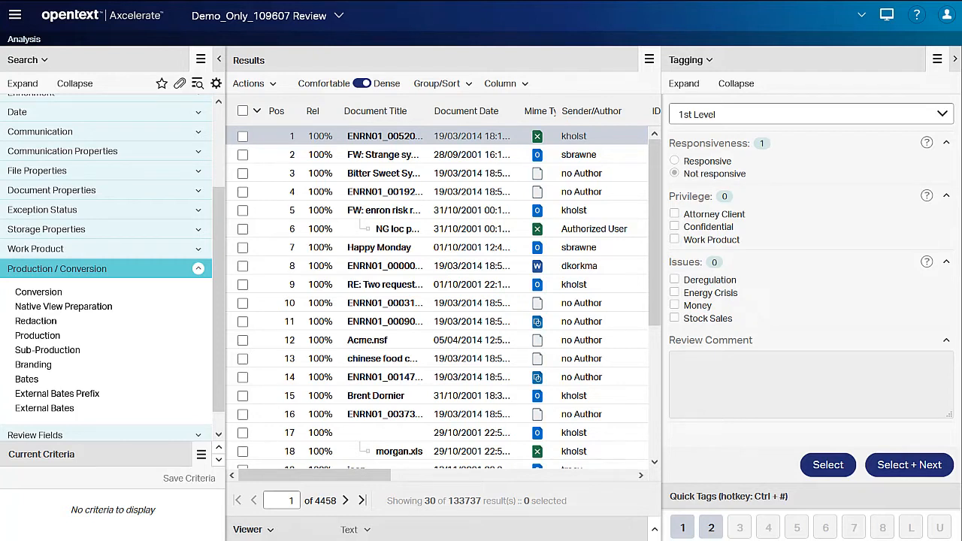
# Examine the available Redaction Color values under the Work Product fields without applying a filter.
pyautogui.click(198, 269)
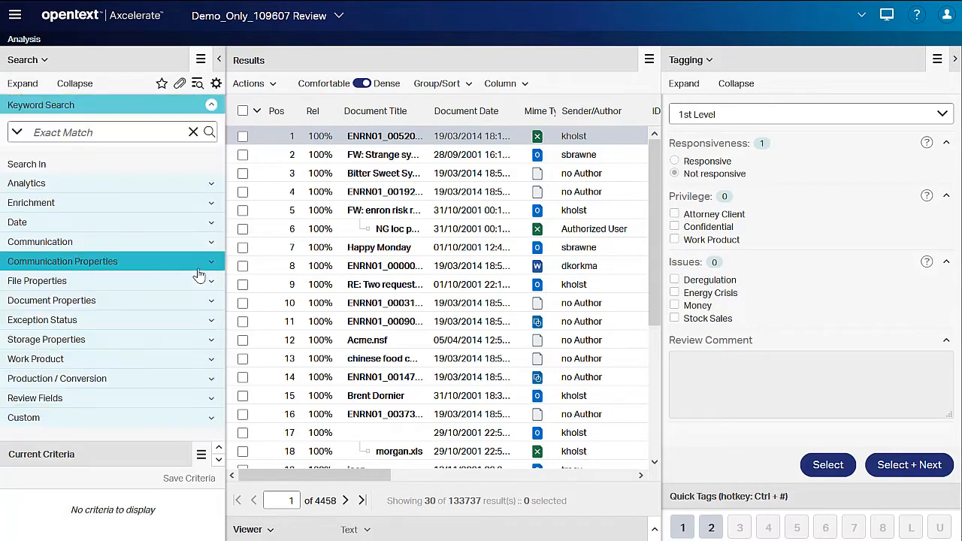
pyautogui.click(209, 359)
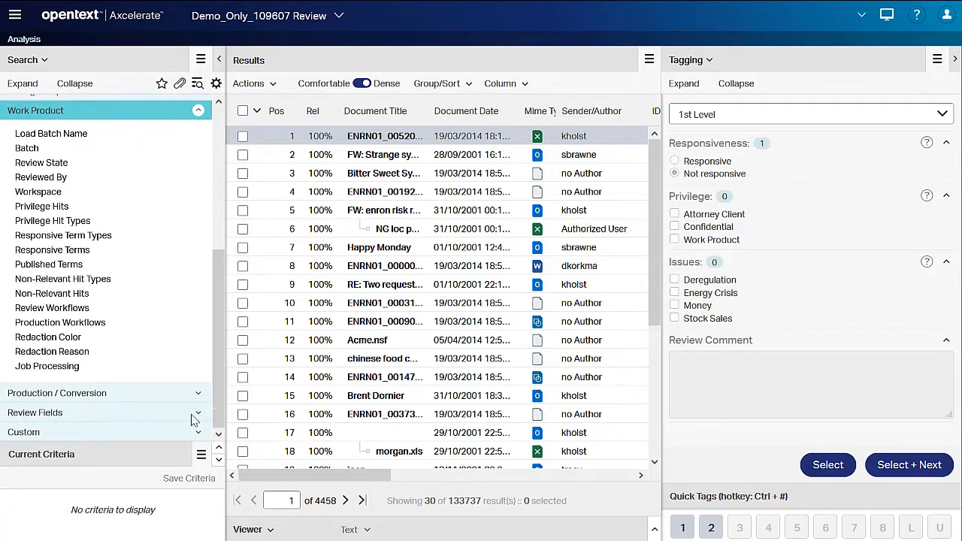
pyautogui.click(75, 338)
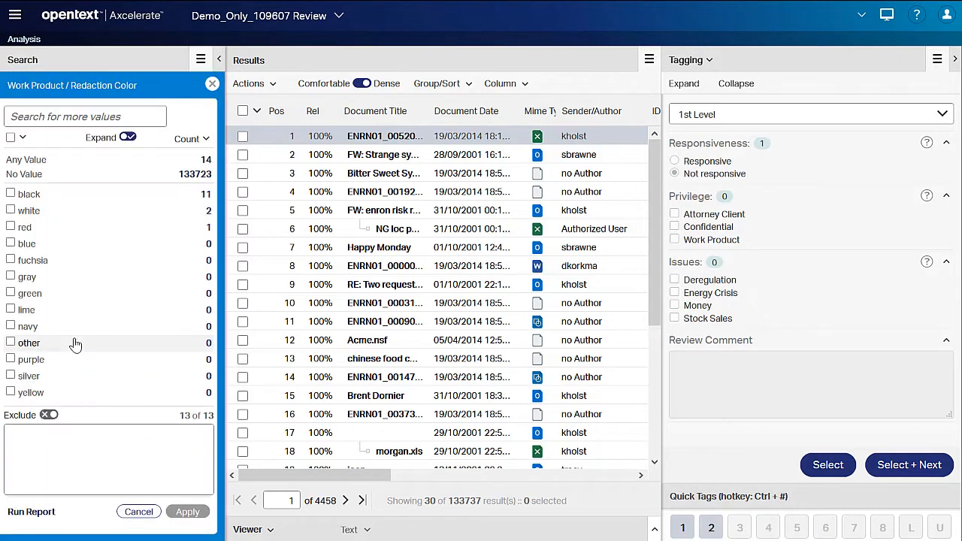
pyautogui.click(140, 512)
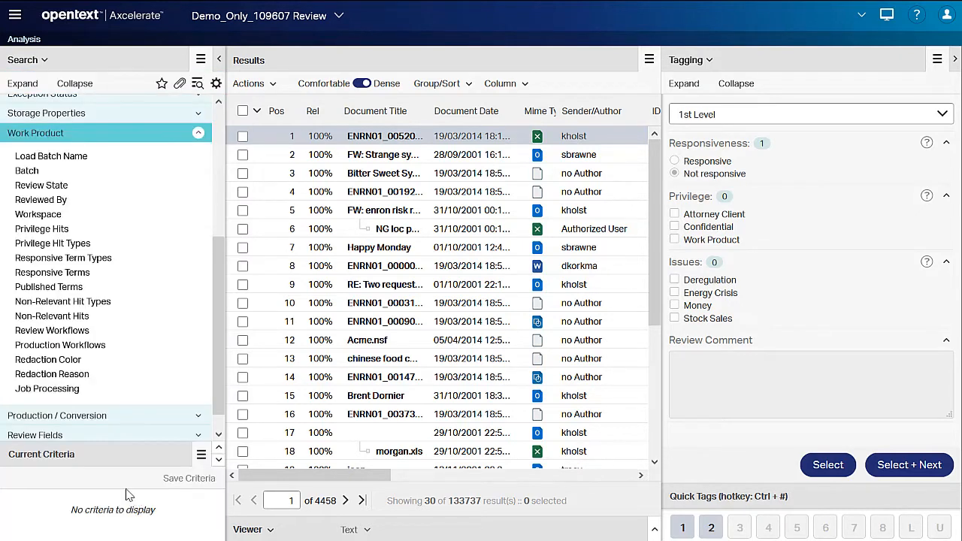
# Filter for documents with any Redaction Reason value and show the "Memo on Regulatory Risks" email in the Redaction view.
pyautogui.click(51, 375)
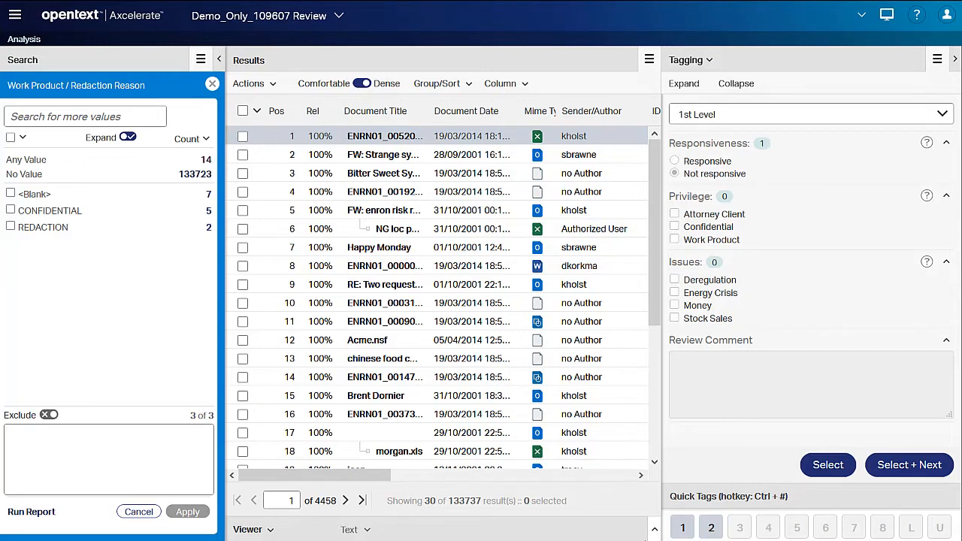
pyautogui.click(205, 161)
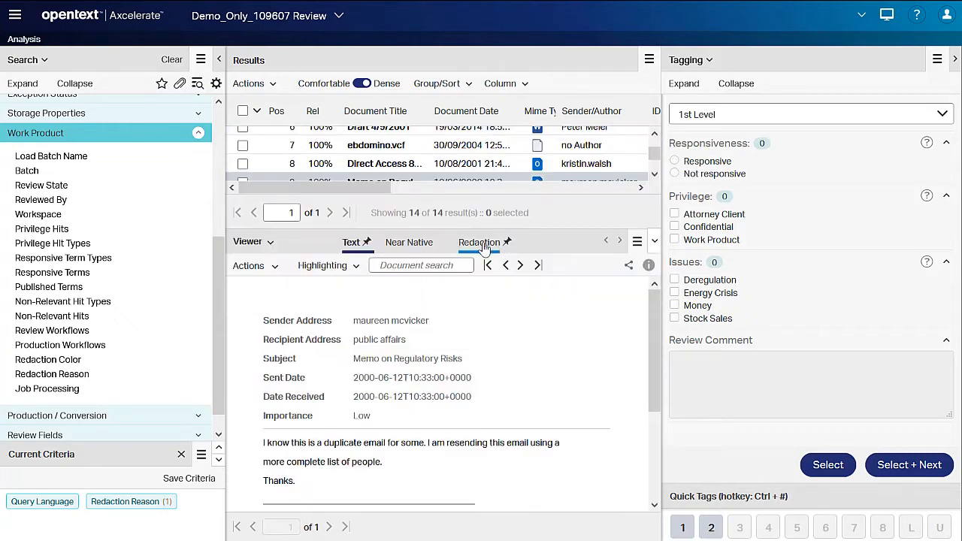
pyautogui.click(485, 248)
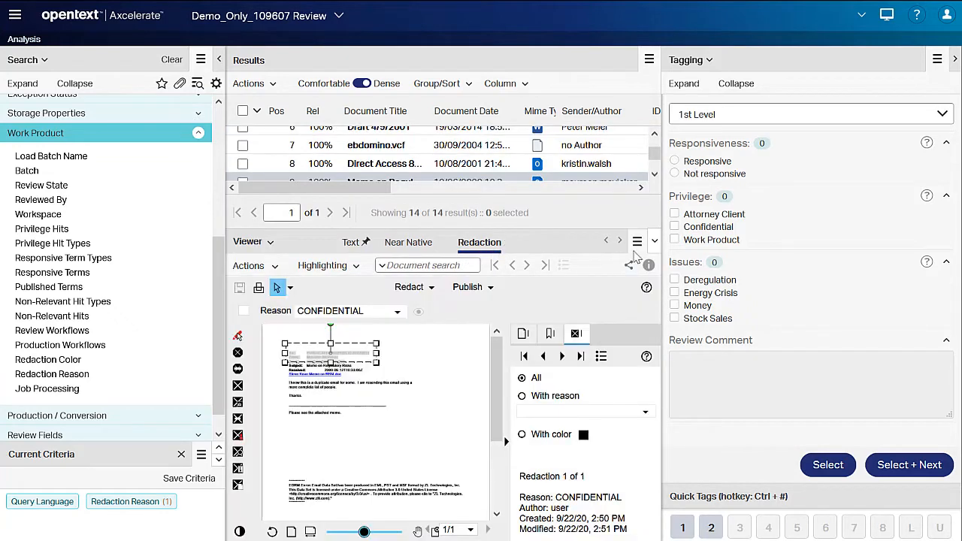
# Switch to the Analysis (2-Screen) view and filter the document's redactions first by reason and finally by the color blue.
pyautogui.click(890, 15)
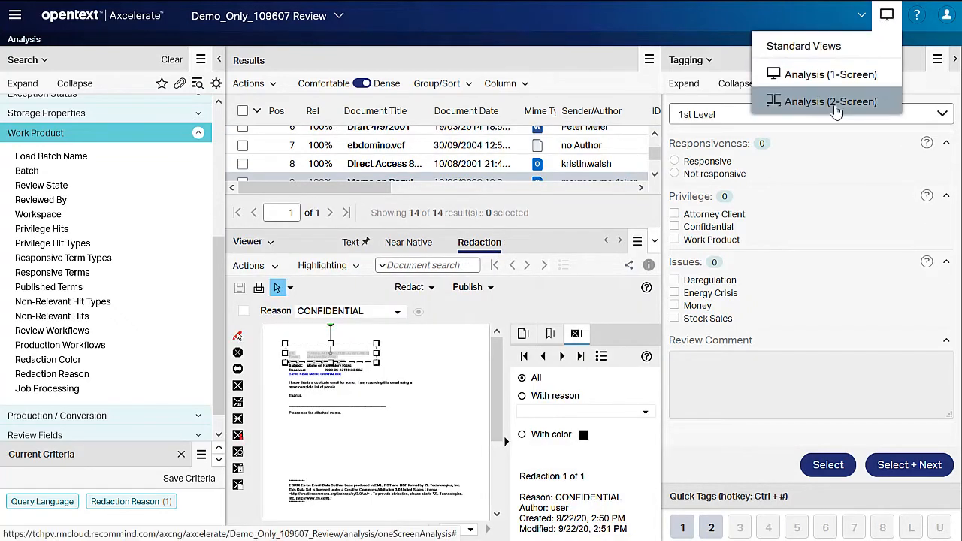
pyautogui.click(834, 99)
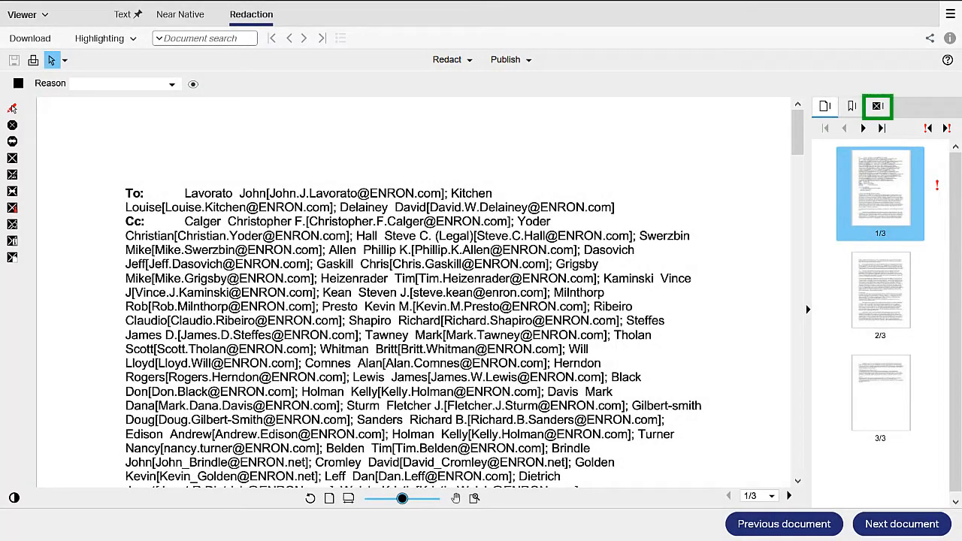
pyautogui.click(878, 106)
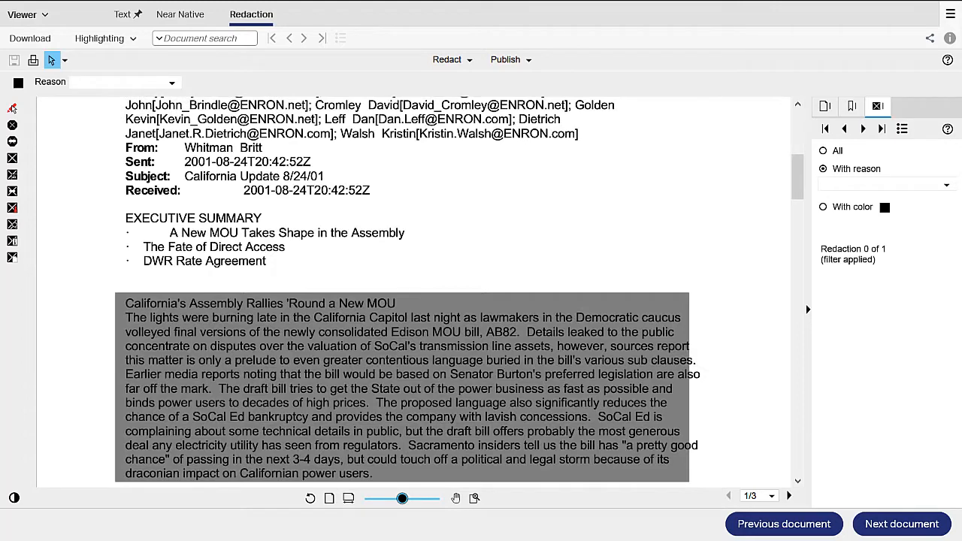
pyautogui.click(885, 208)
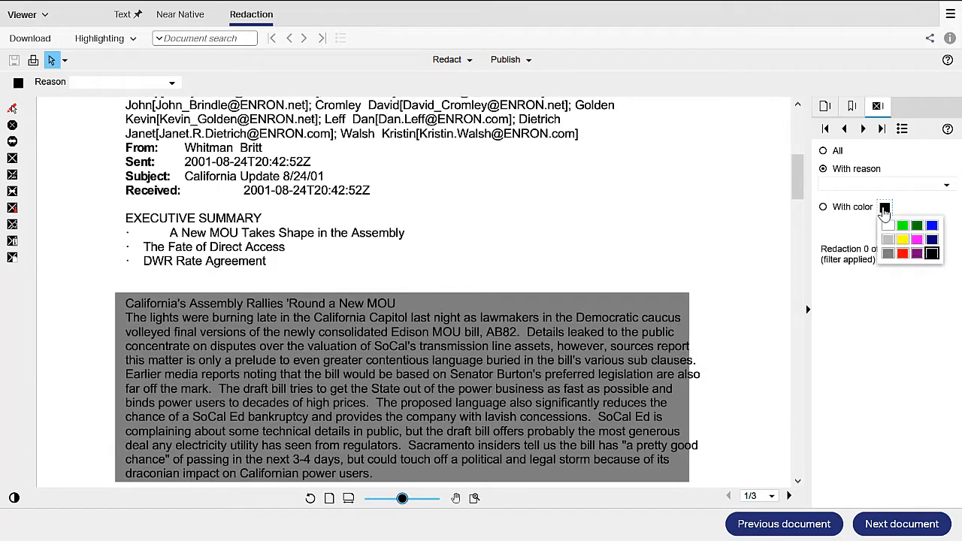
pyautogui.click(933, 226)
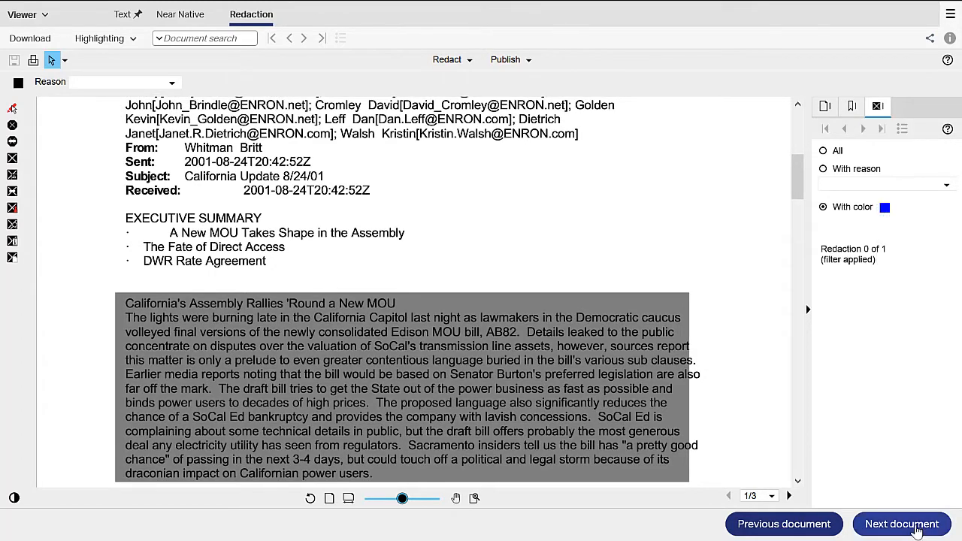
# Go to the next document and delete the redaction over "Bail-Out" in its executive summary.
pyautogui.click(903, 524)
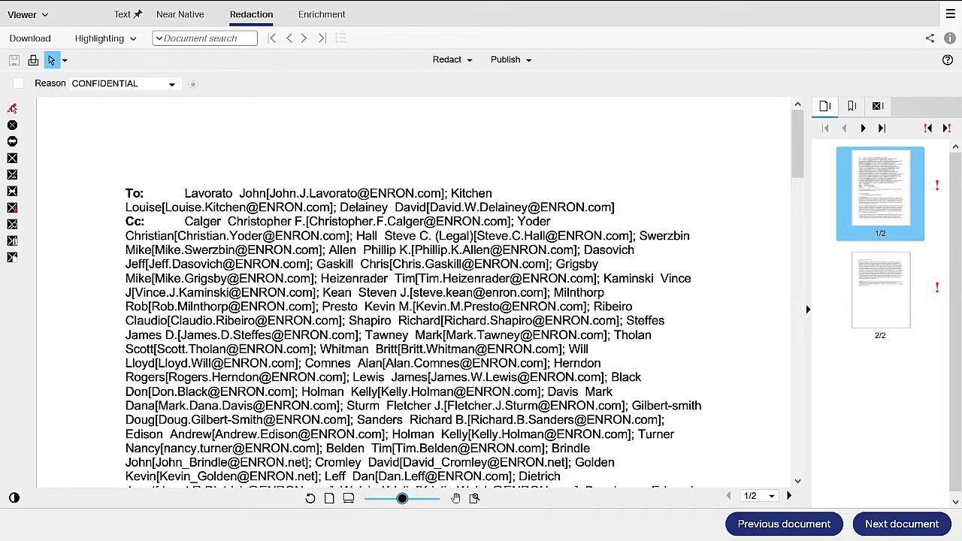
pyautogui.scroll(-5, 630, 350)
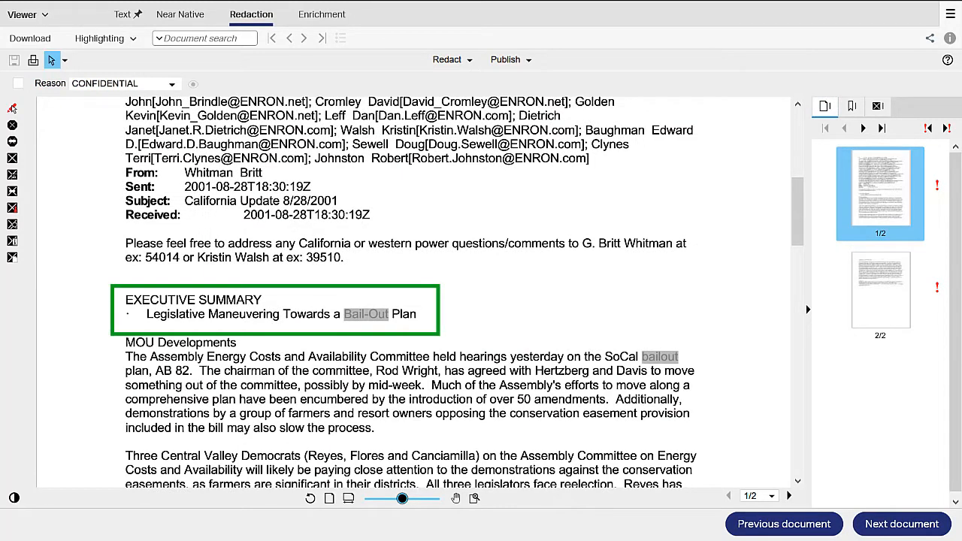
pyautogui.click(13, 109)
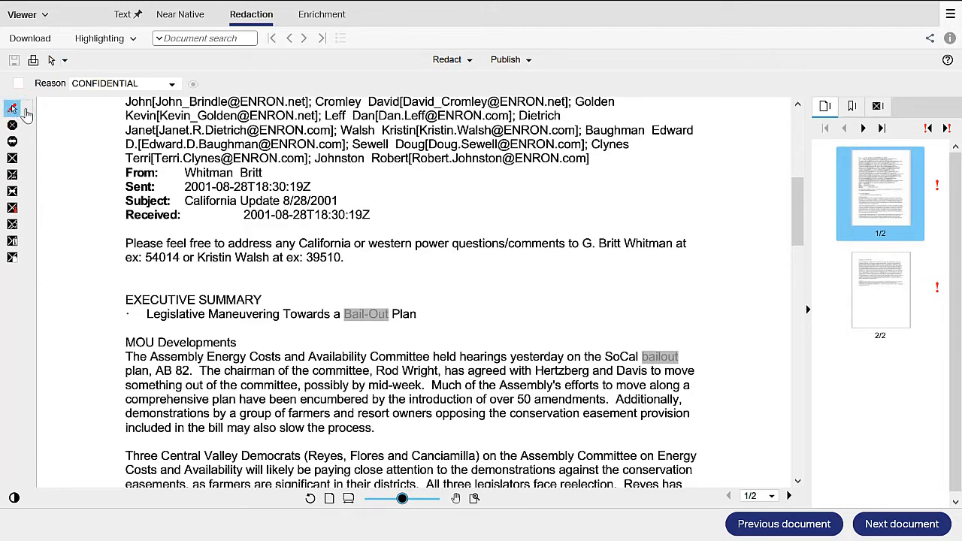
pyautogui.click(357, 319)
pyautogui.rightClick(356, 319)
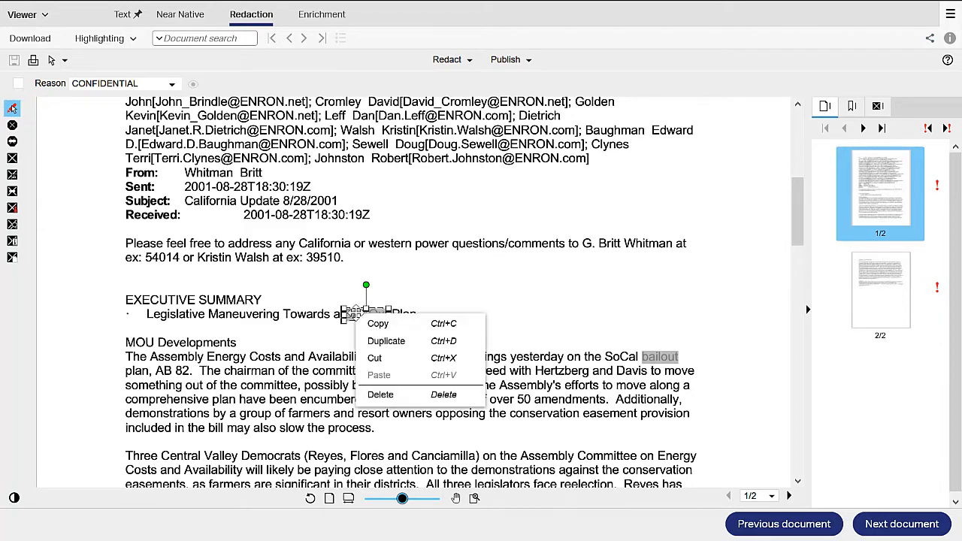
pyautogui.click(377, 393)
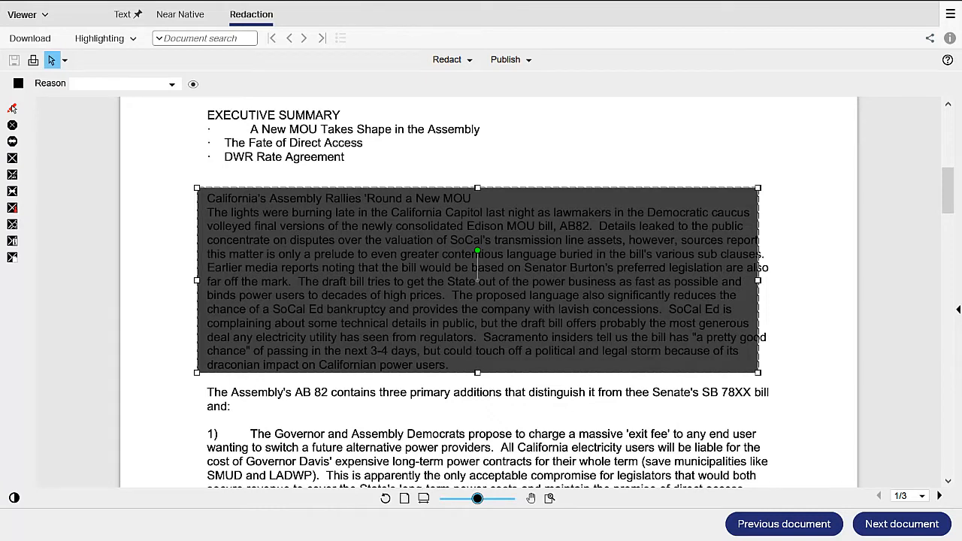
# Enable redaction editing, widen the redaction over the "California's Assembly Rallies" paragraph past its line ends and shift it slightly left.
pyautogui.click(12, 109)
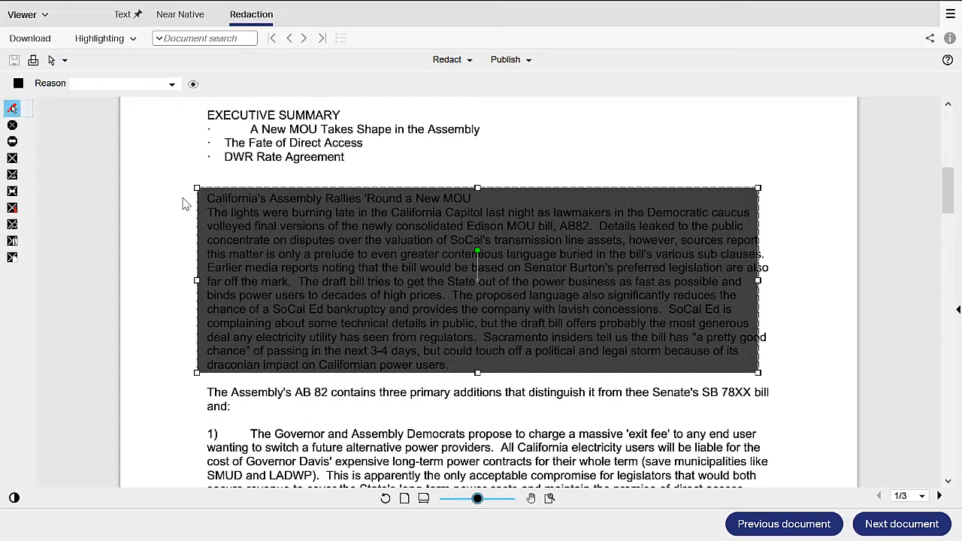
pyautogui.click(324, 251)
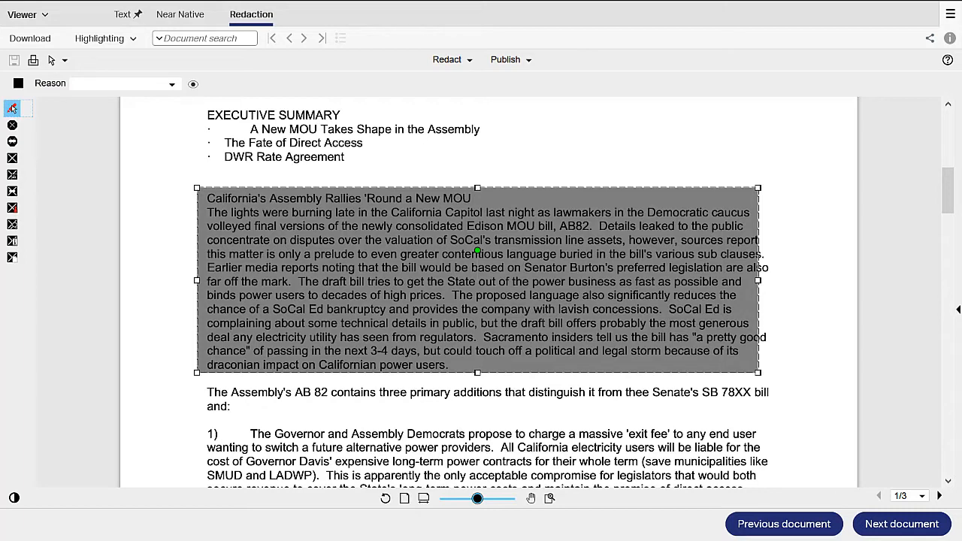
pyautogui.moveTo(758, 188); pyautogui.dragTo(794, 188)
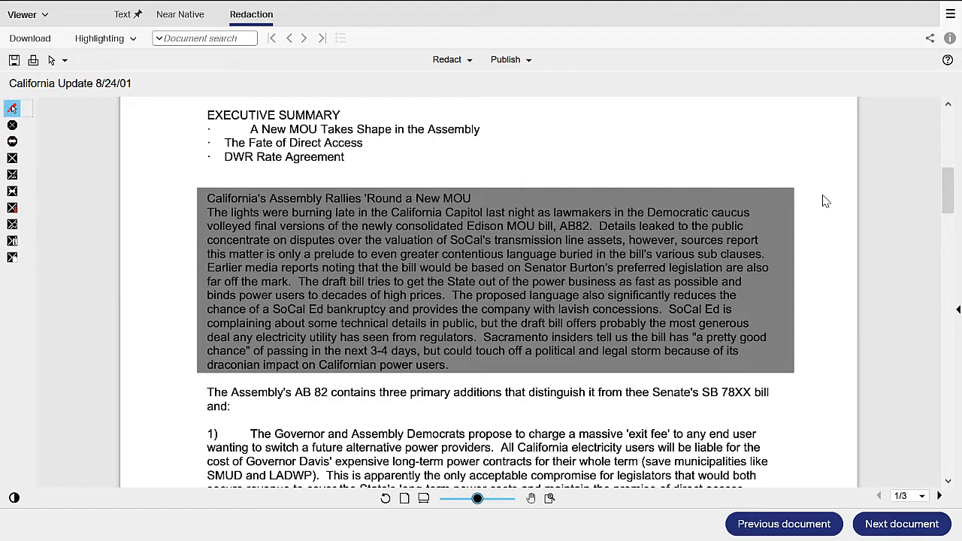
pyautogui.click(548, 282)
pyautogui.scroll(-1, 548, 282)
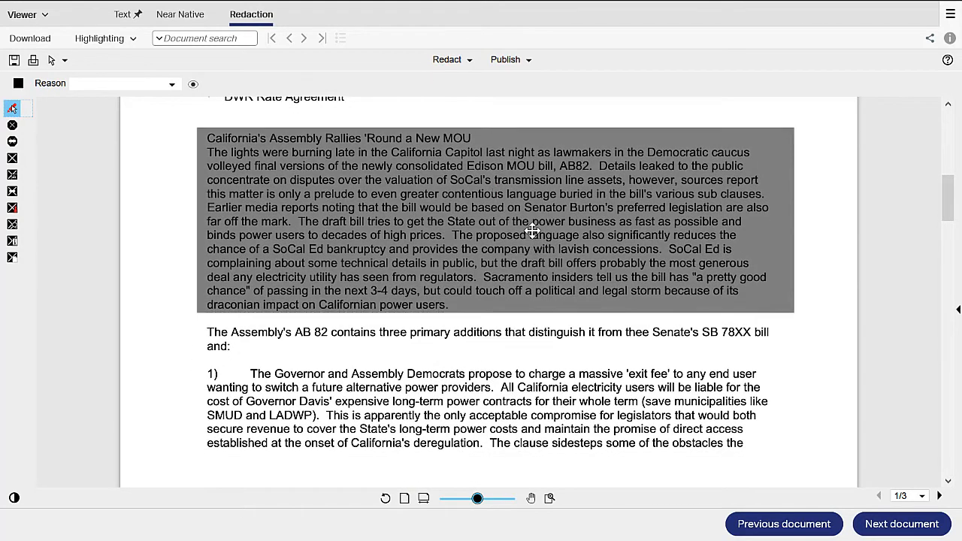
pyautogui.moveTo(532, 230)
pyautogui.mouseDown()
pyautogui.moveTo(532, 402)
pyautogui.moveTo(521, 224)
pyautogui.moveTo(527, 229)
pyautogui.mouseUp()
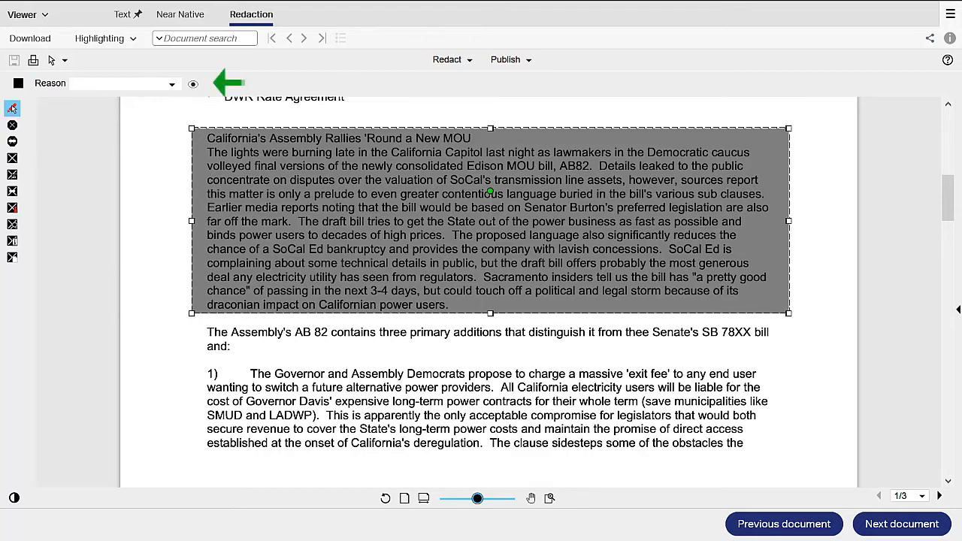
# Assign the reason CONFIDENTIAL to the redaction over the "California's Assembly Rallies" paragraph and leave redaction editing mode.
pyautogui.click(171, 83)
pyautogui.click(113, 109)
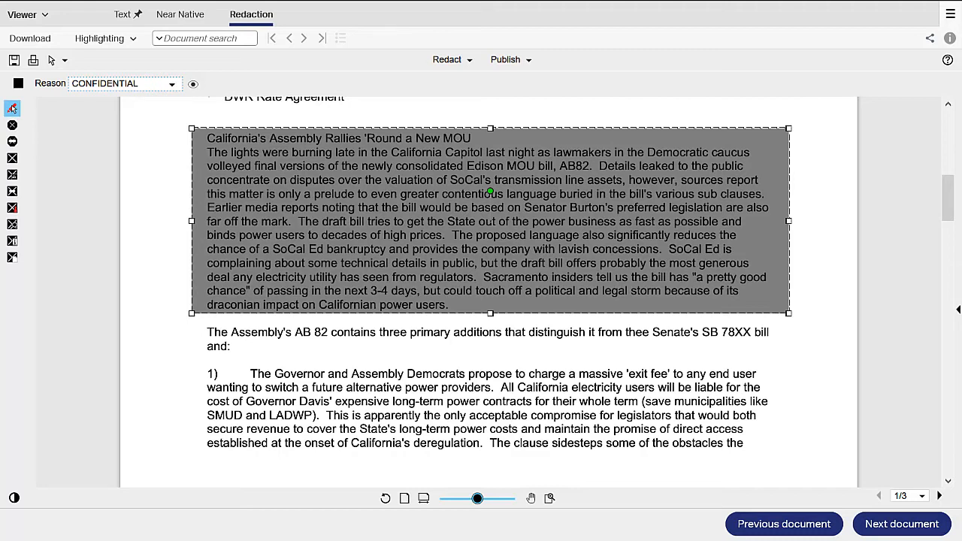
pyautogui.click(12, 108)
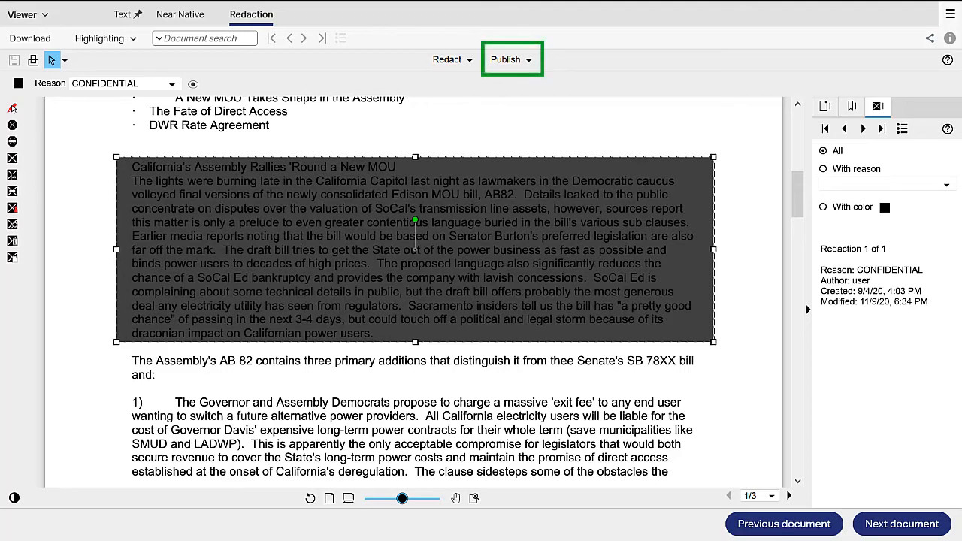
# Publish all pages of "California Update 8/24/01" to PDF with current markups burned in, and view the redacted paragraph in the published file.
pyautogui.click(529, 59)
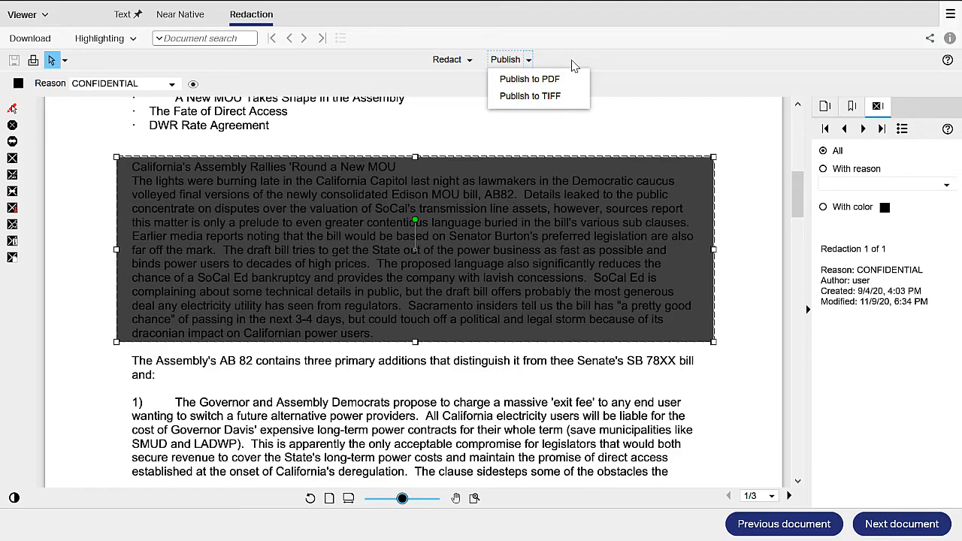
pyautogui.click(550, 80)
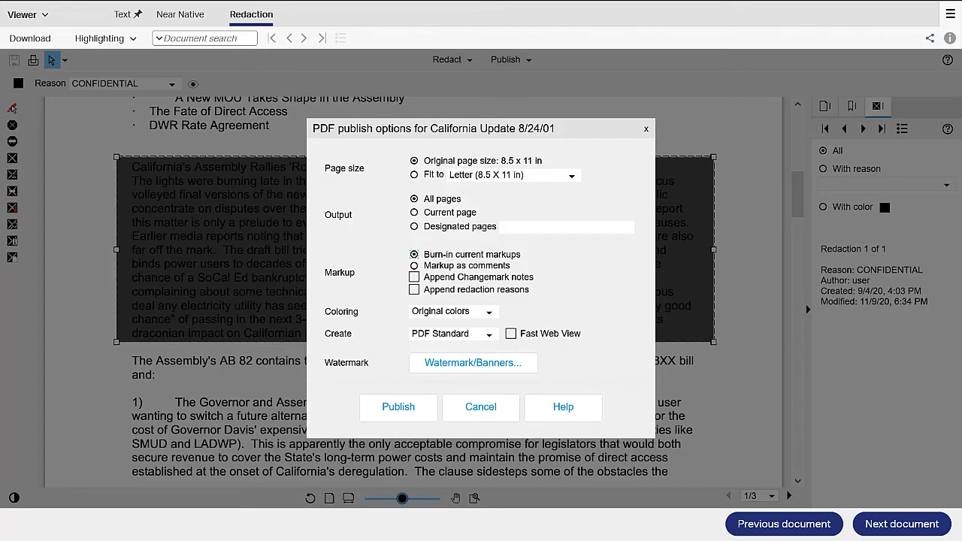
pyautogui.click(398, 407)
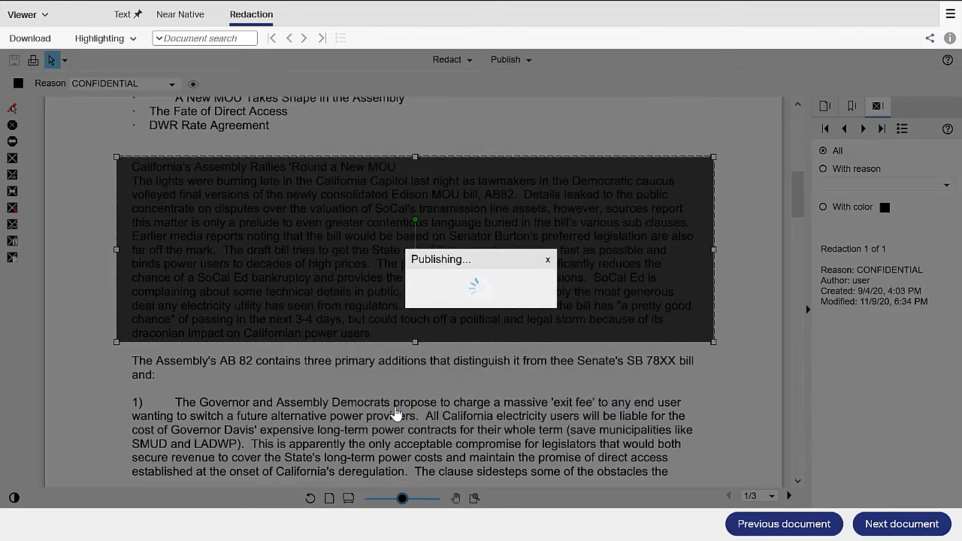
pyautogui.click(480, 304)
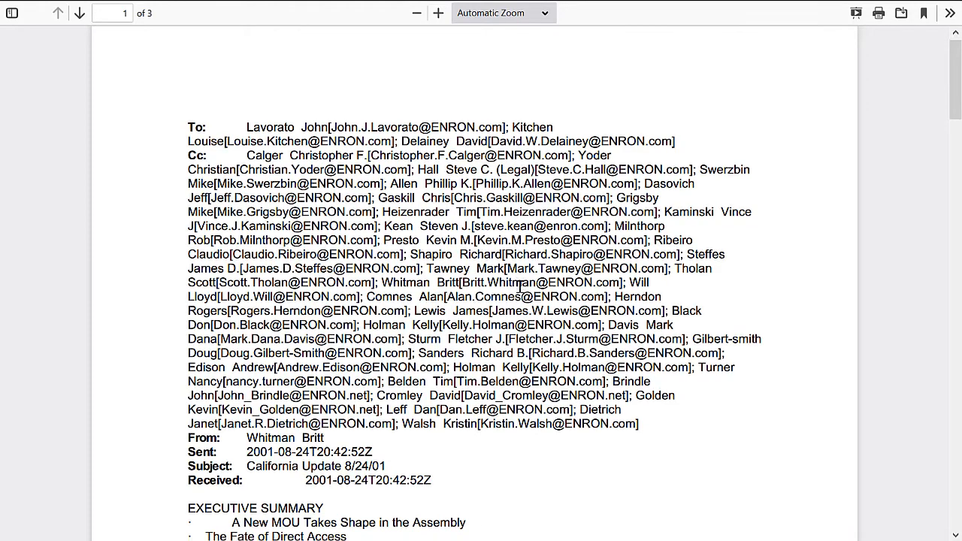
pyautogui.scroll(-3, 519, 294)
pyautogui.scroll(-3, 522, 294)
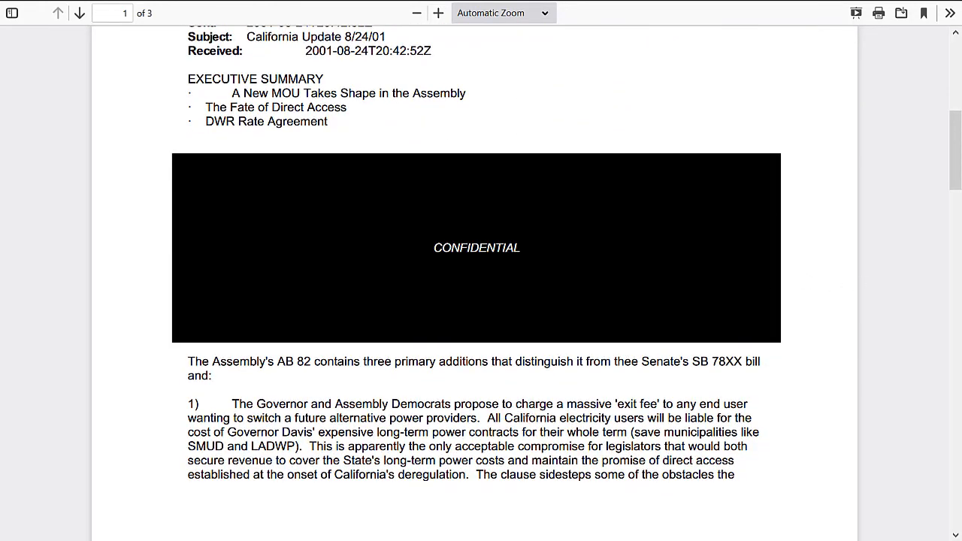